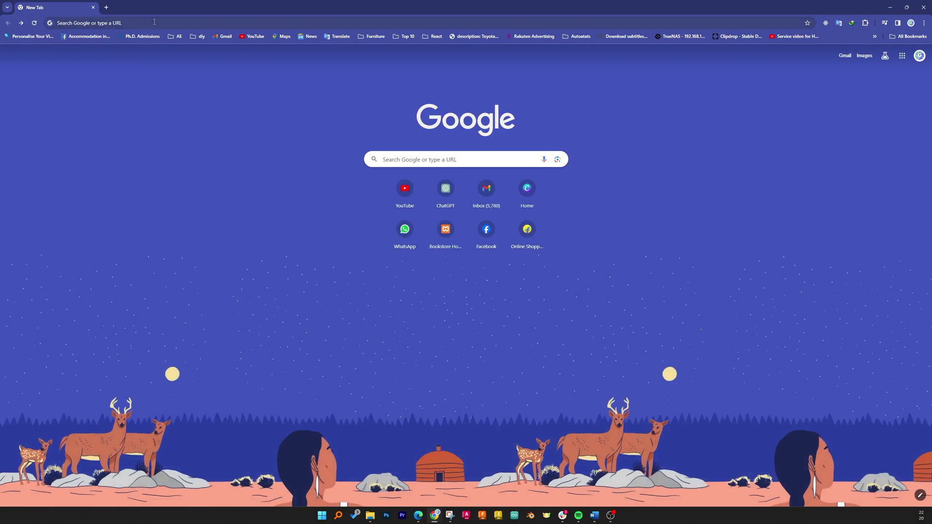
Step: Search Google for 'copilot pro'
click(154, 22)
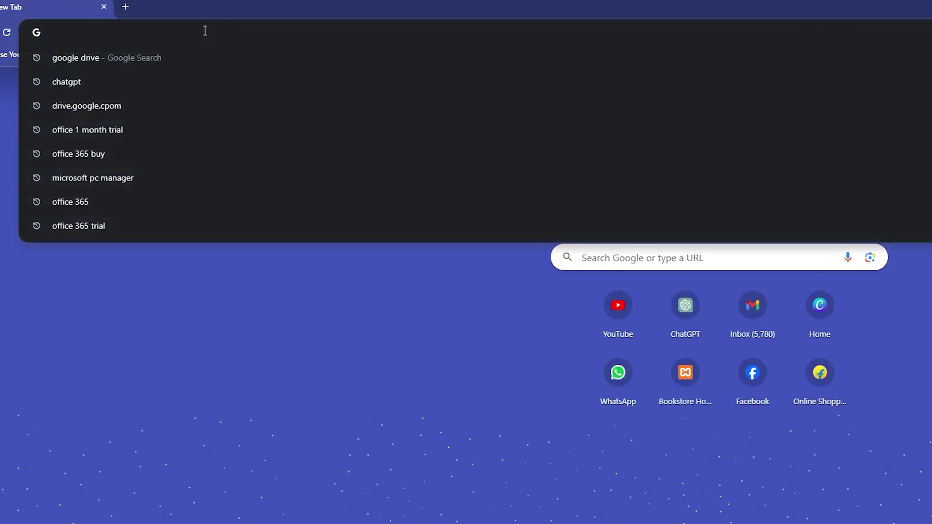
text(cop)
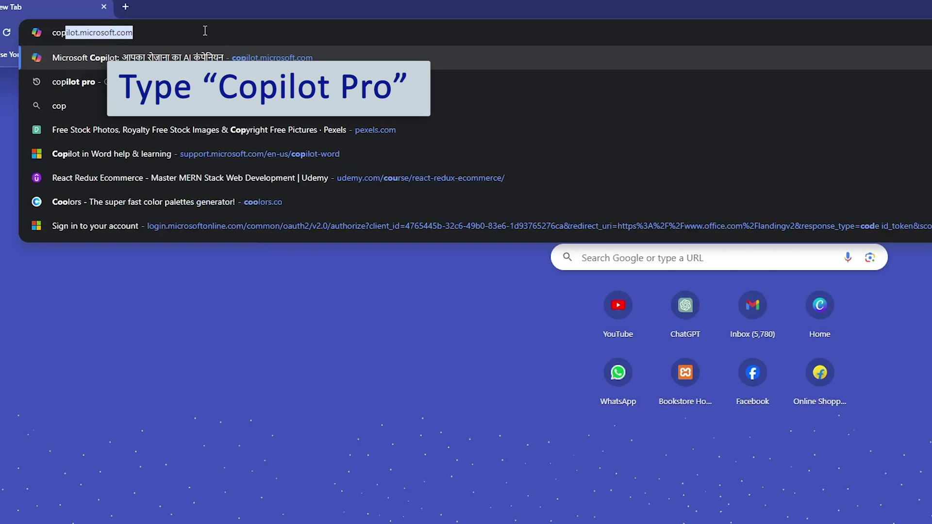
text(ilot pr)
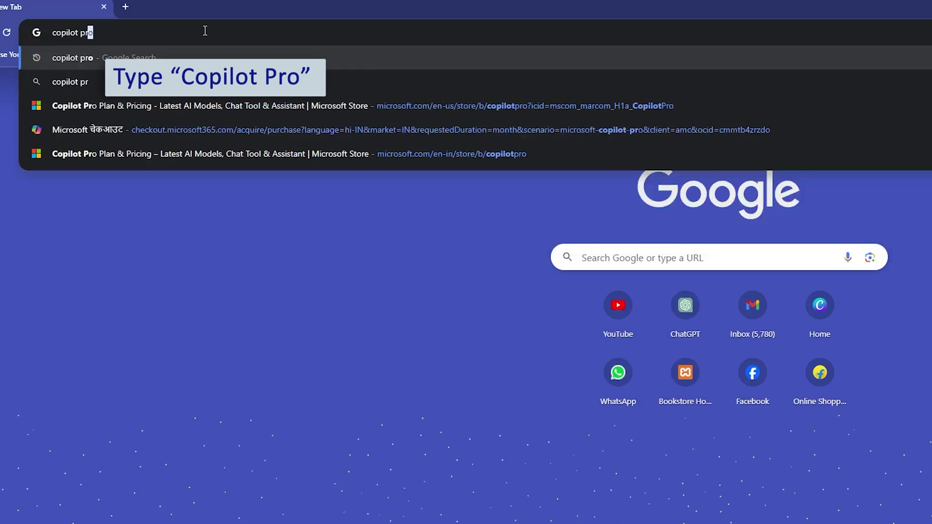
text(o)
key(Return)
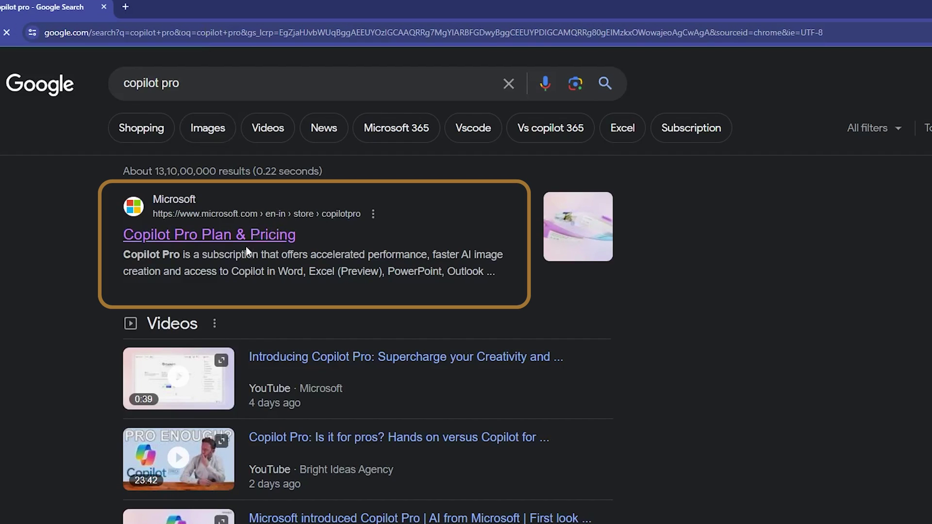
Step: Open Microsoft's Copilot Pro pricing page in the India store and review the plan requirements
click(218, 237)
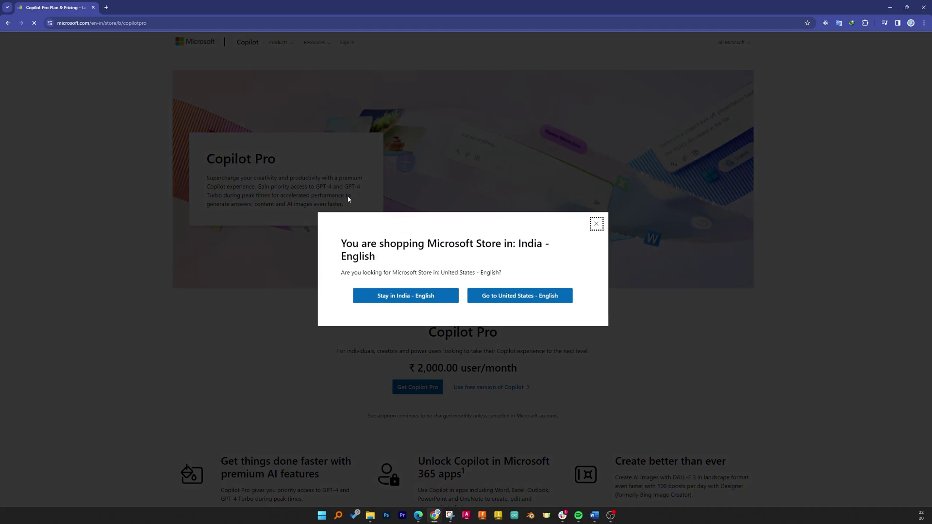
click(405, 296)
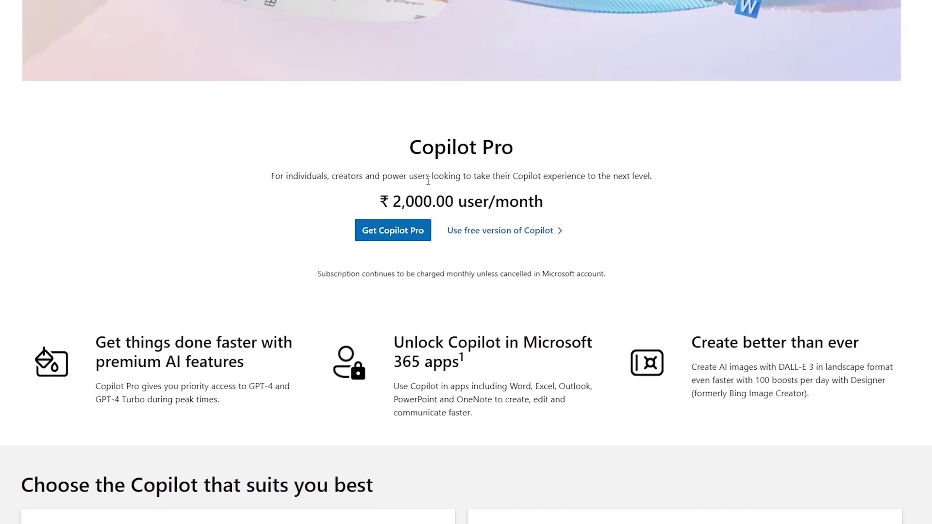
scroll(428, 181, down, 3)
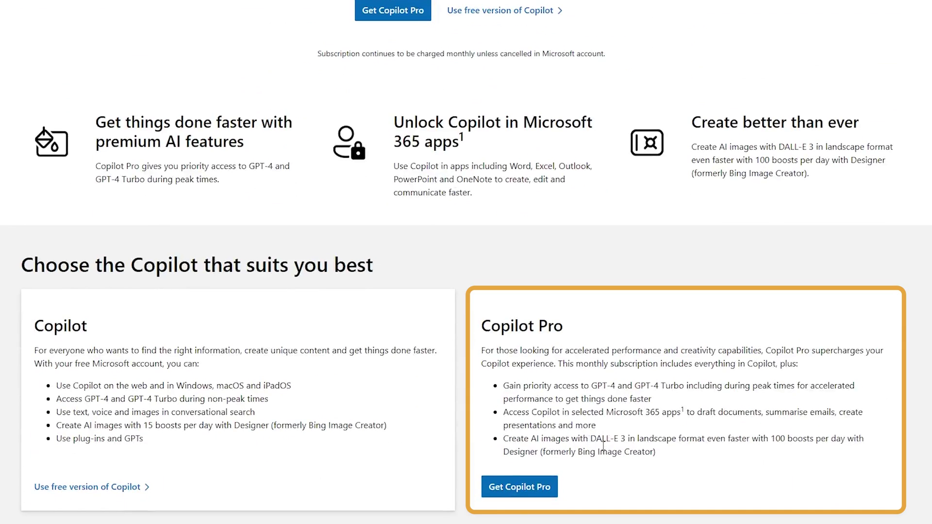
drag(611, 412, 725, 412)
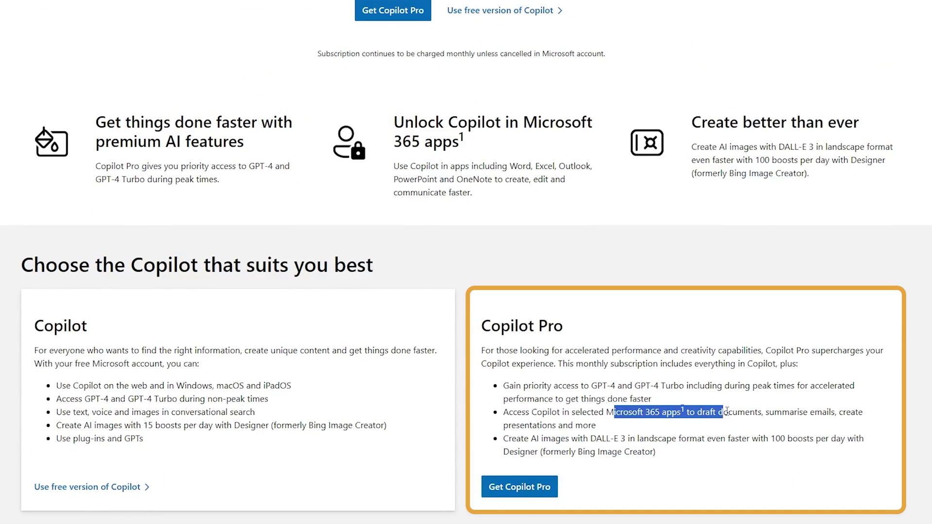
scroll(726, 412, down, 1)
click(598, 359)
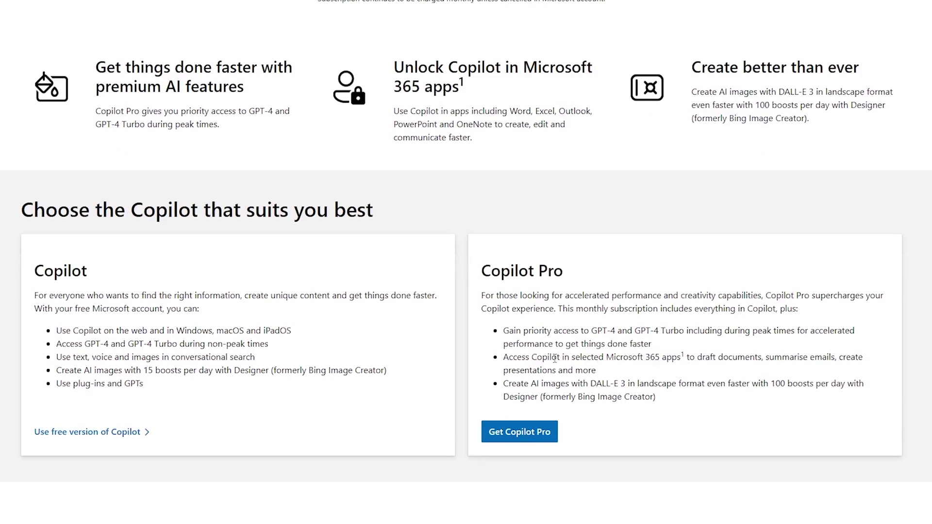
scroll(538, 372, down, 1)
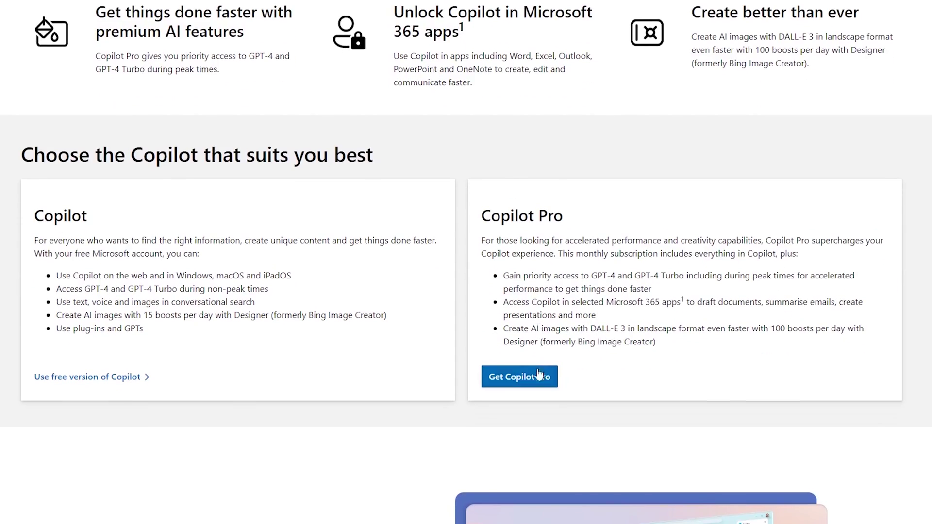
scroll(573, 287, down, 2)
scroll(574, 287, down, 1)
scroll(574, 287, down, 2)
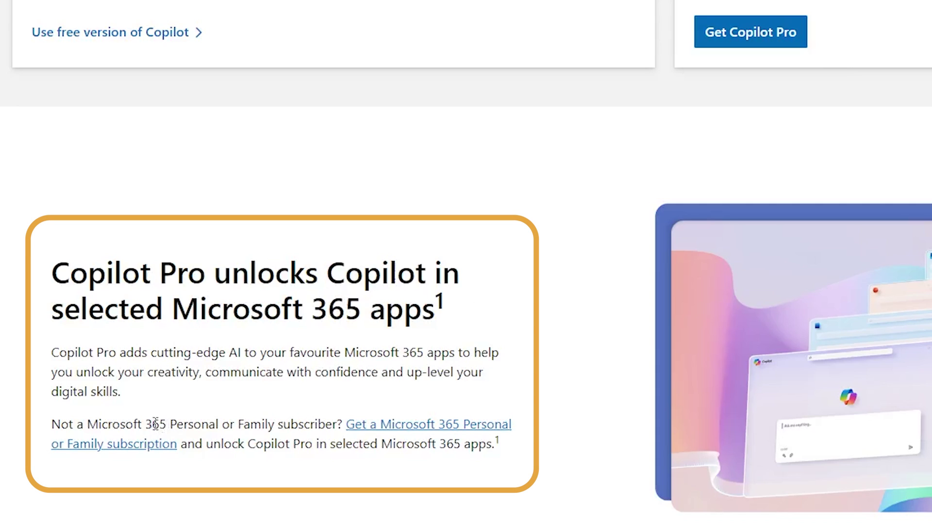
drag(151, 424, 333, 424)
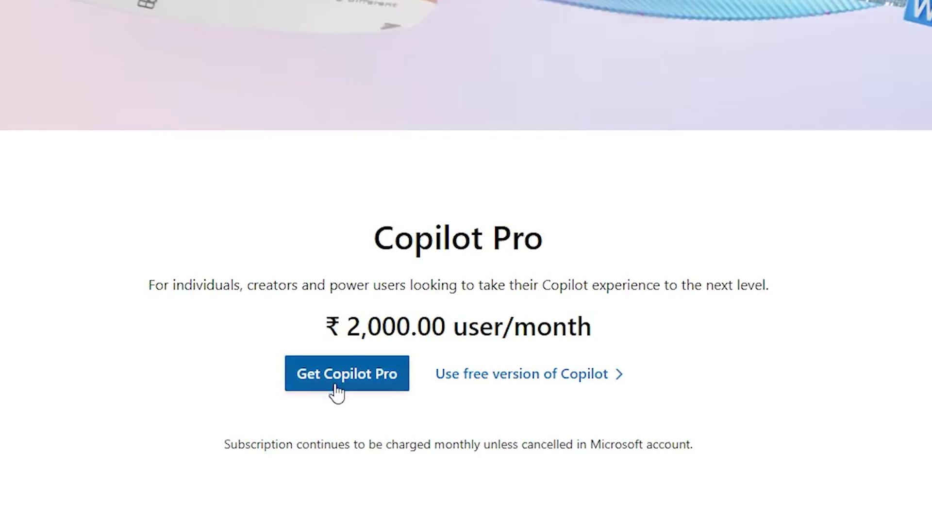
Step: Subscribe to Copilot Pro at ₹2,000.00 per month and complete the bank card verification
click(338, 384)
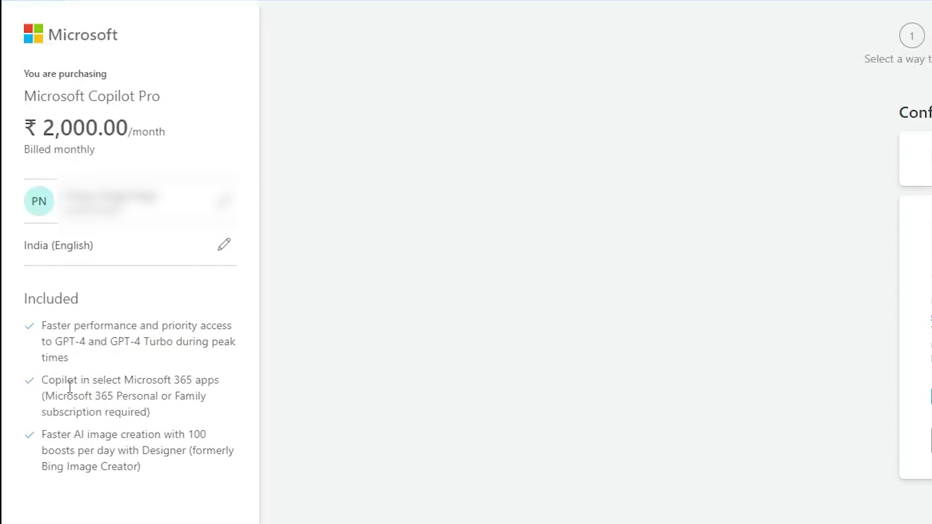
drag(68, 218, 49, 216)
drag(110, 404, 42, 380)
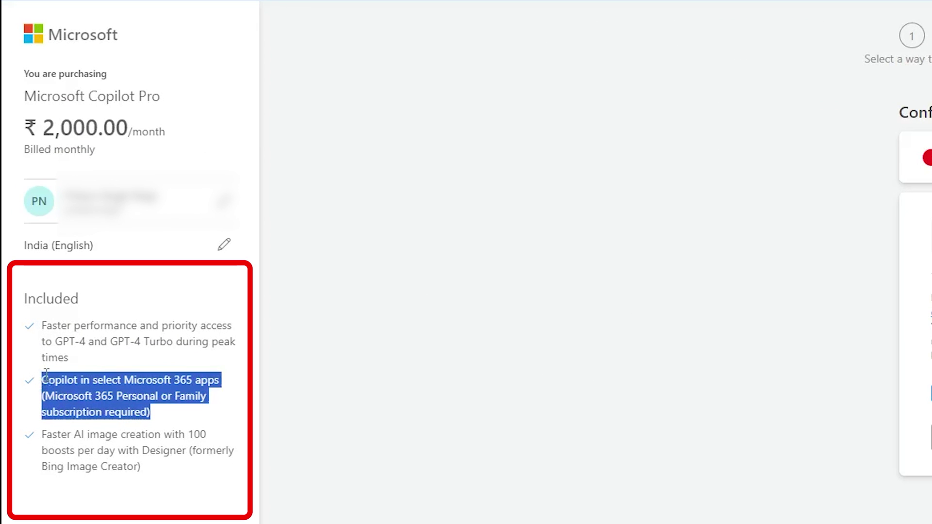
click(157, 337)
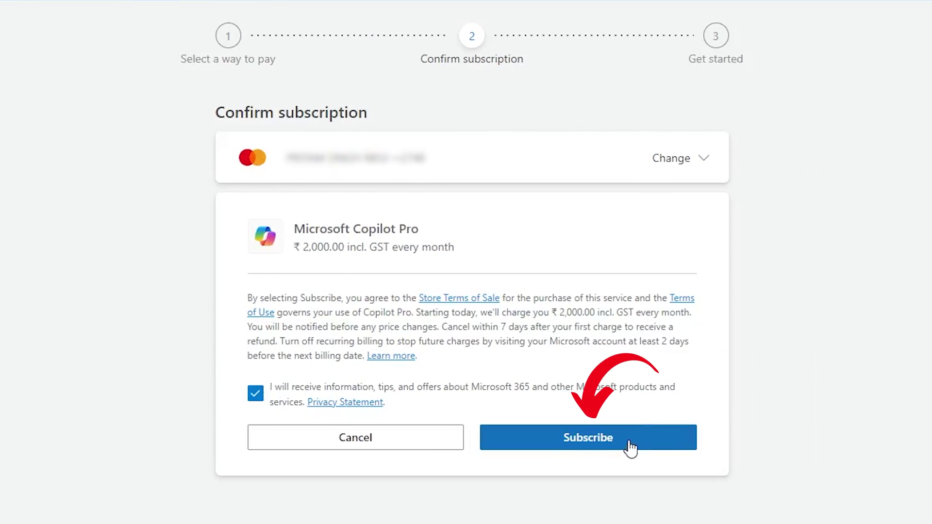
click(630, 442)
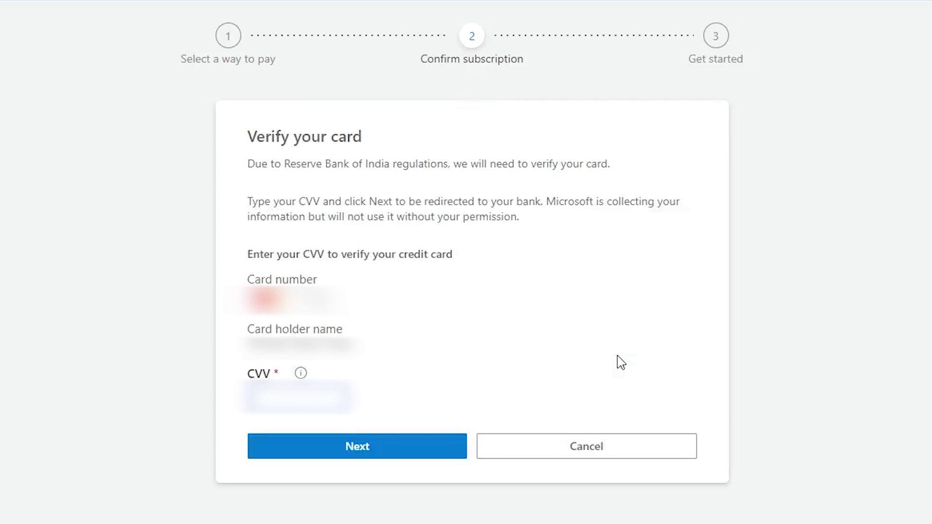
click(338, 446)
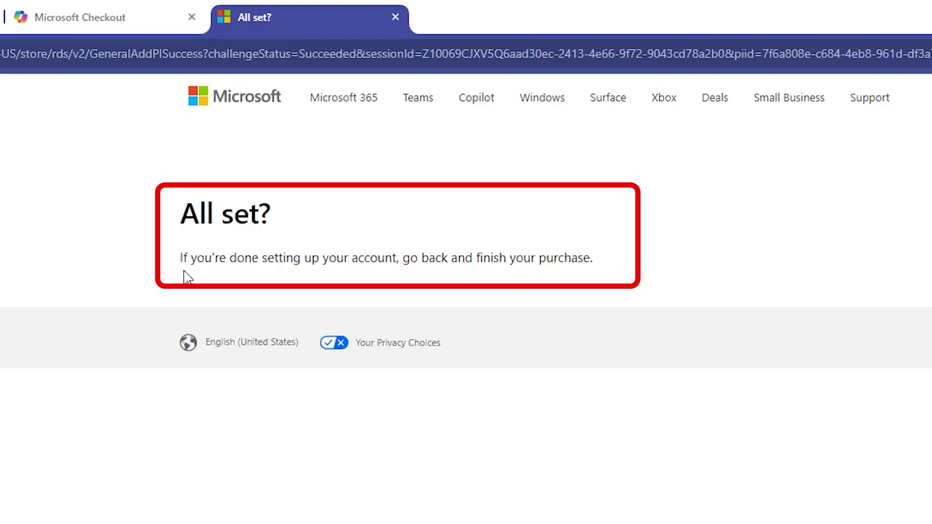
Step: Go from the All set? page to the Microsoft home page and show the account options
drag(184, 259, 605, 265)
click(759, 233)
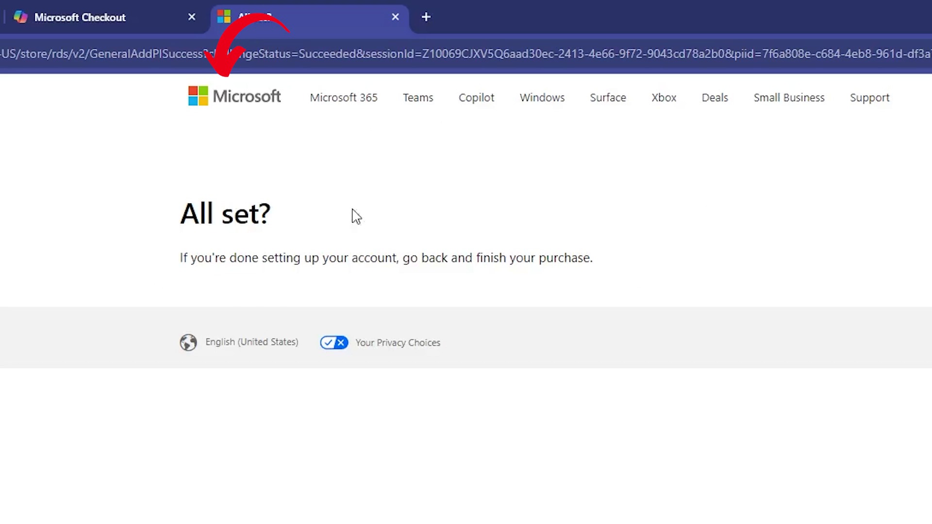
click(258, 102)
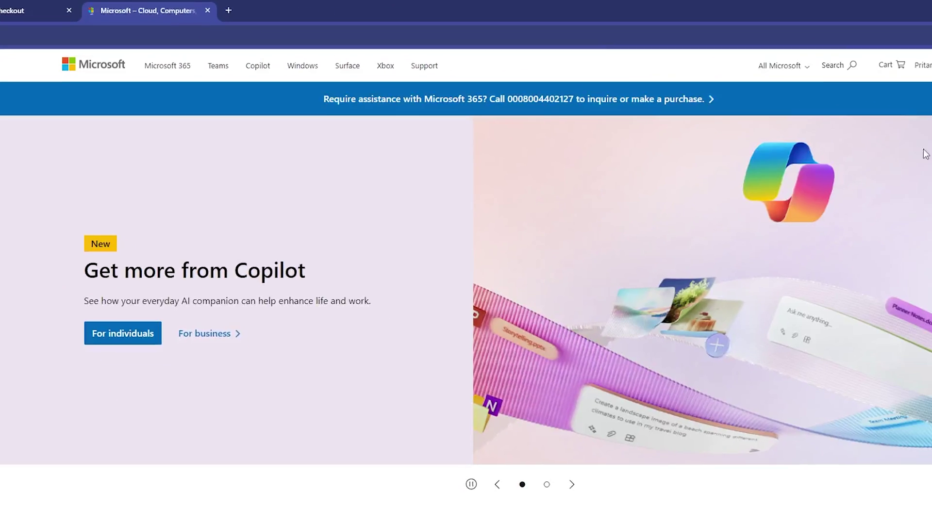
click(879, 61)
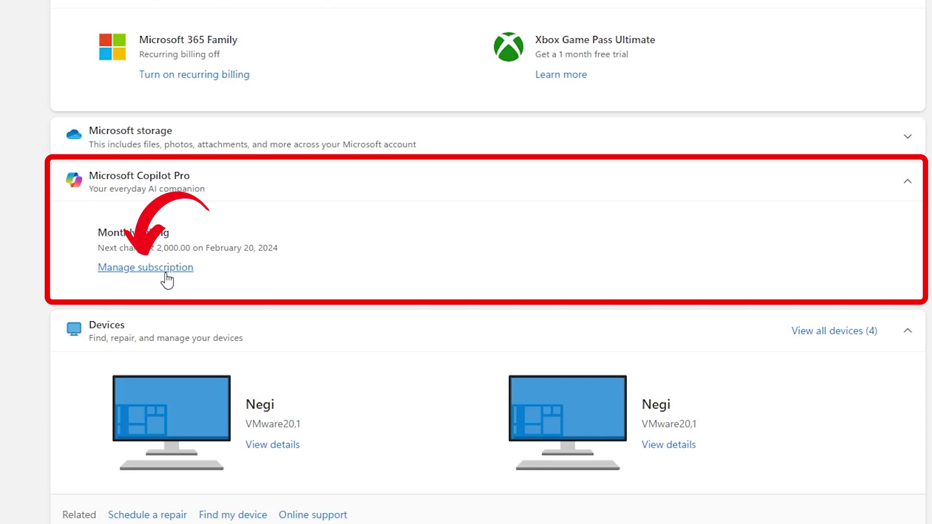
Step: Manage the Copilot Pro subscription and select 'Cancel immediately and get a refund'
click(167, 278)
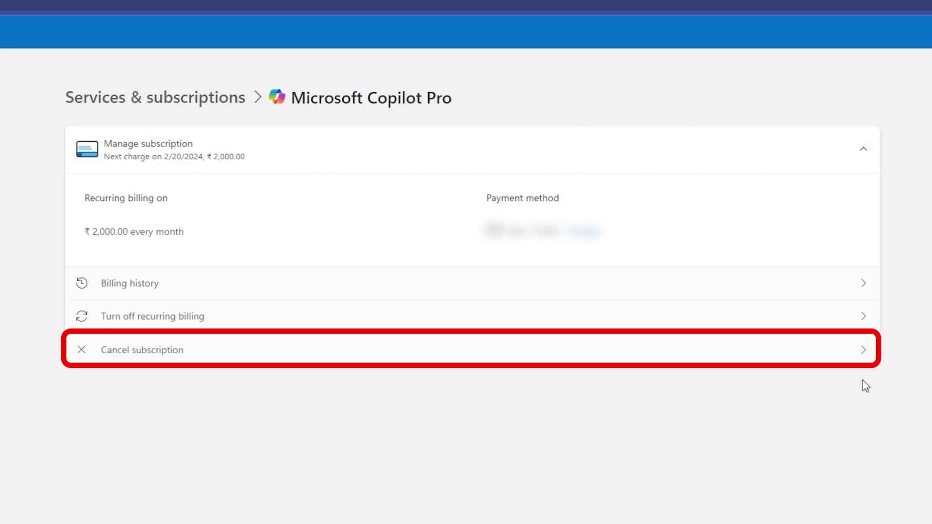
click(868, 354)
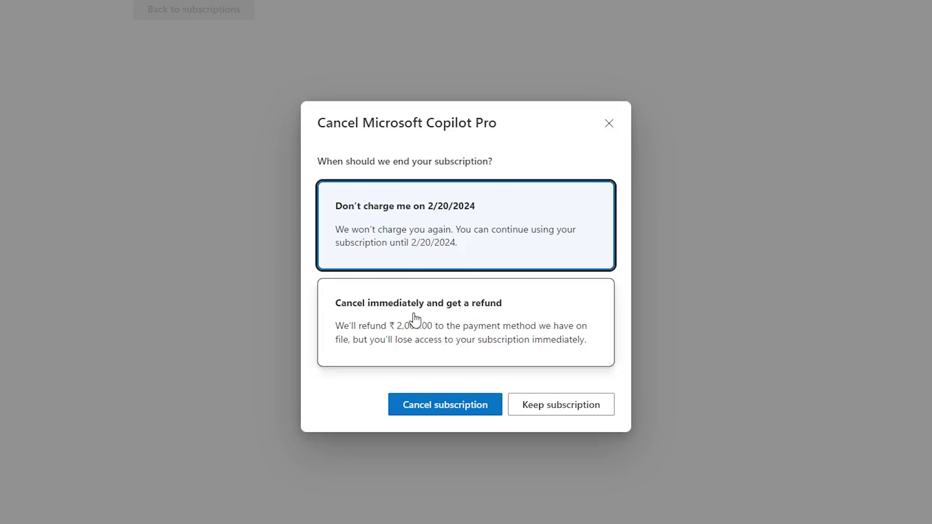
click(414, 320)
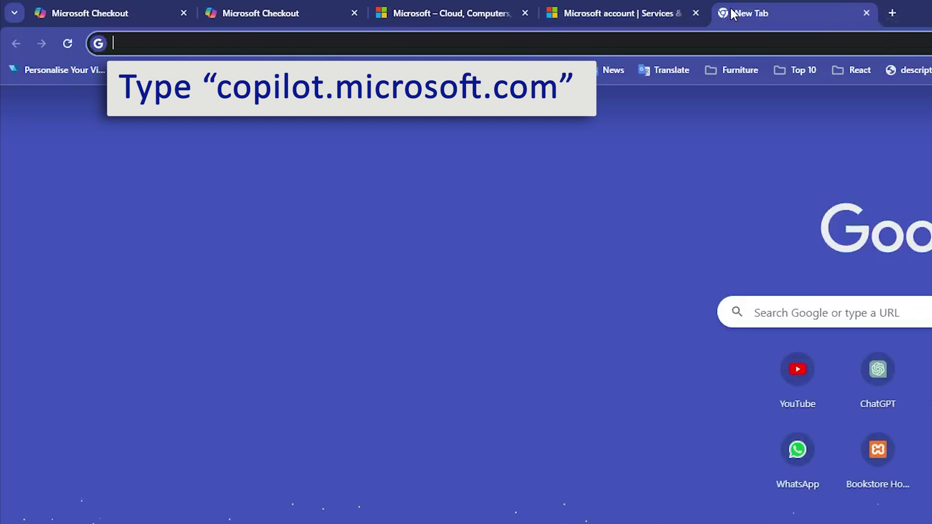
text(CO)
Step: Load copilot.microsoft.com and show its sign-in options
key(Return)
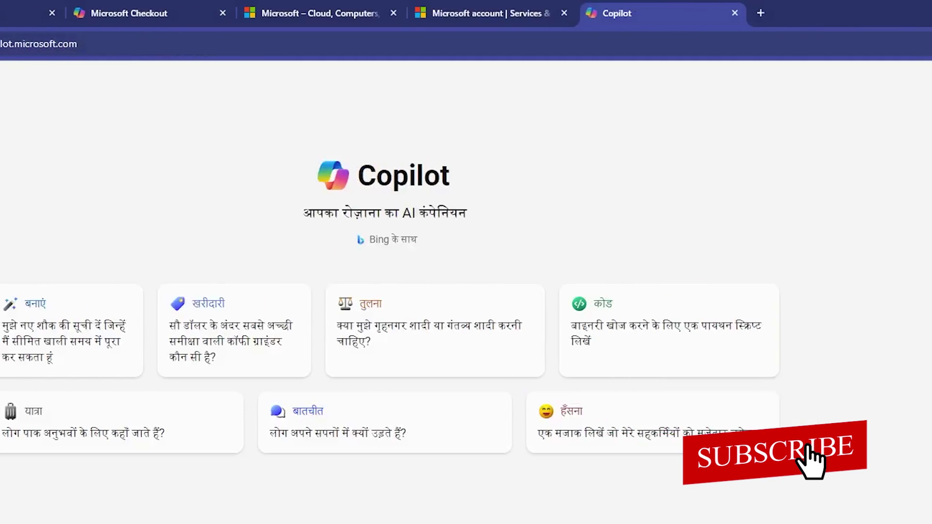
click(867, 93)
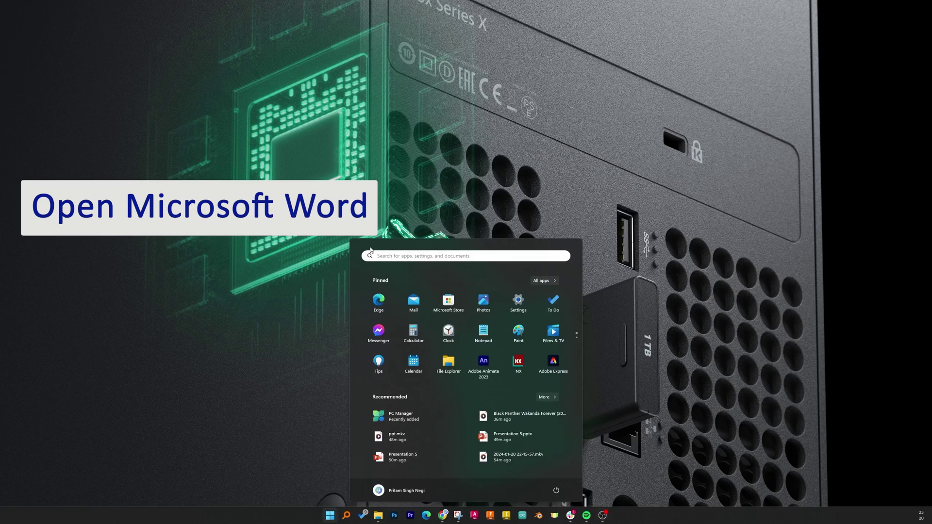
text(word)
Step: Launch Word and update the Office license by signing in with the pasted account email
key(Return)
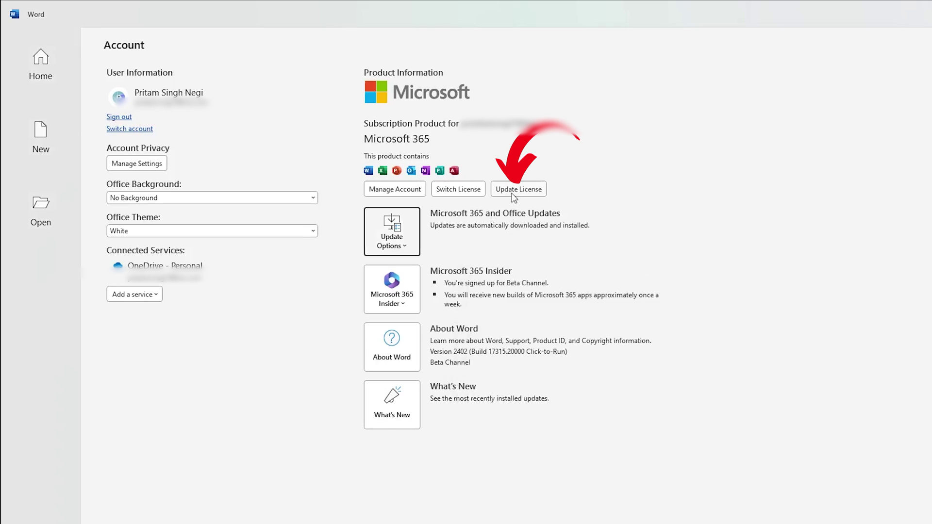
click(518, 189)
click(542, 420)
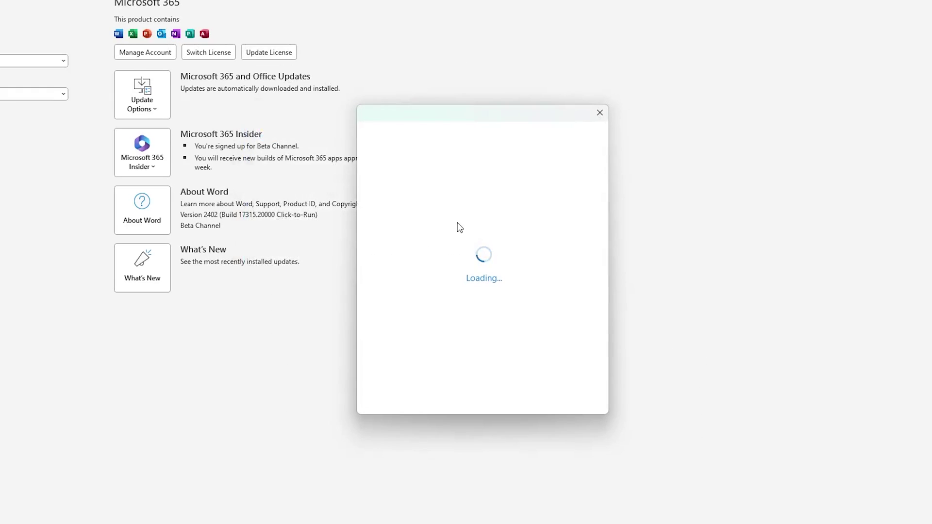
key(ctrl+v)
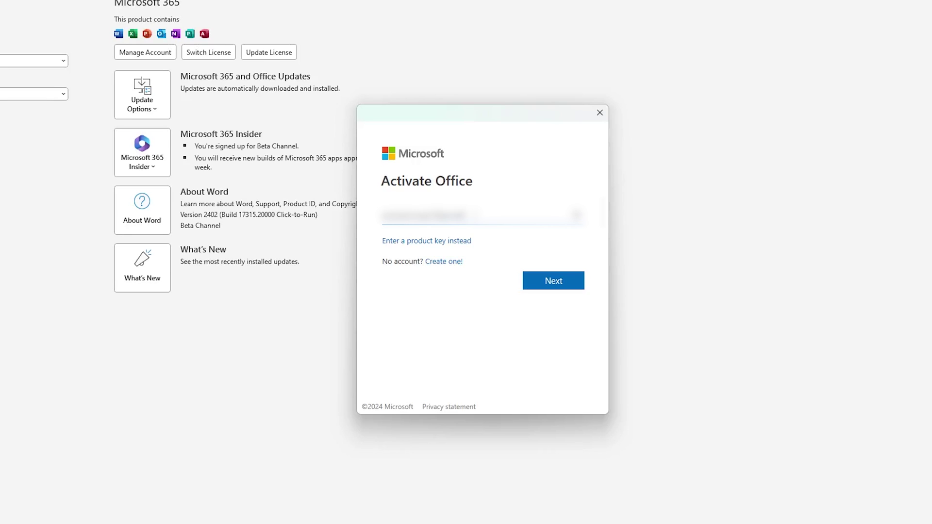
click(553, 280)
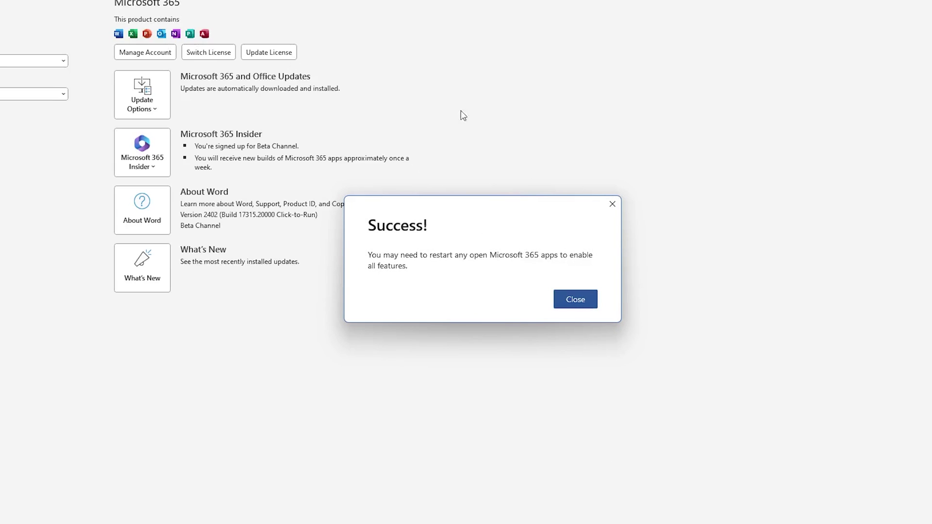
click(576, 300)
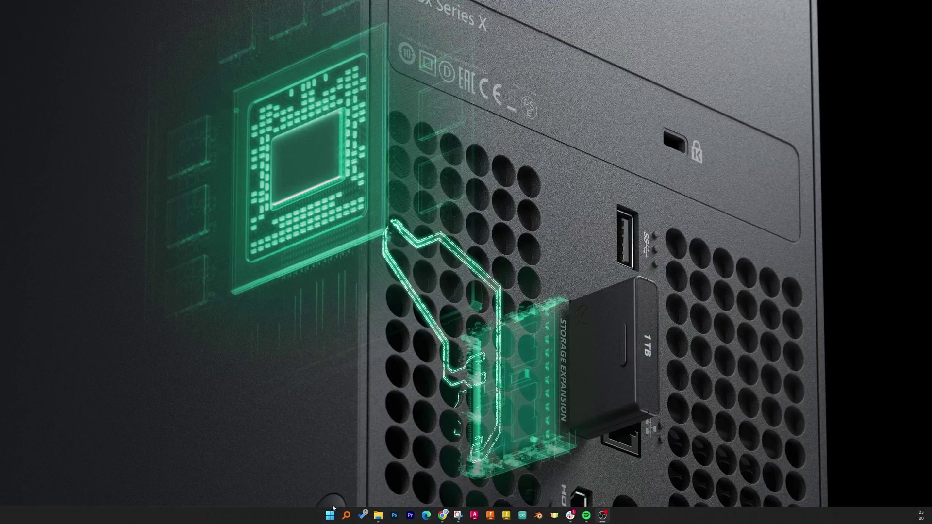
Step: Launch Word from the Start menu and create a blank document
click(330, 515)
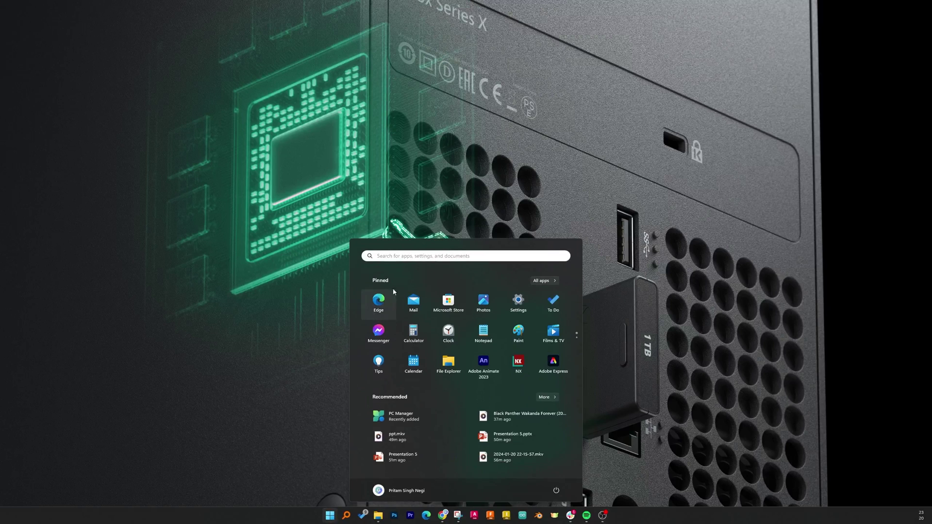
click(400, 256)
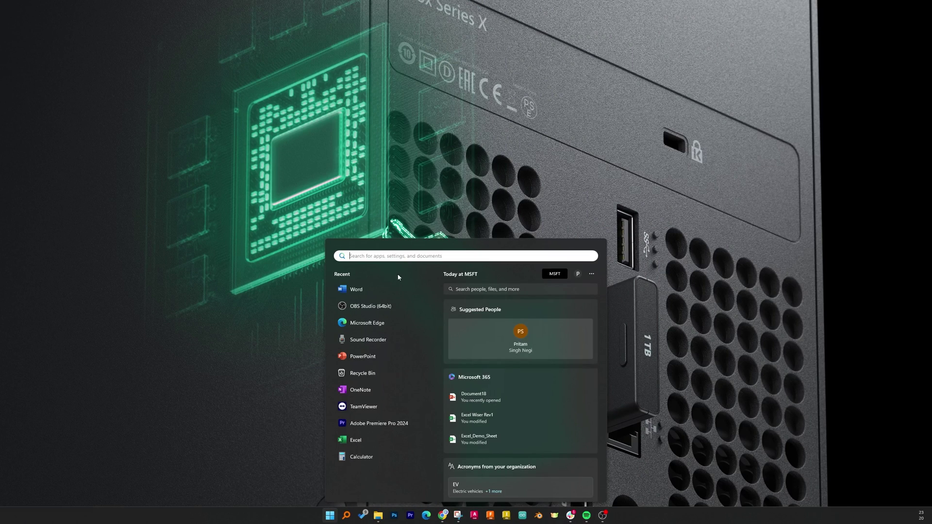
click(382, 289)
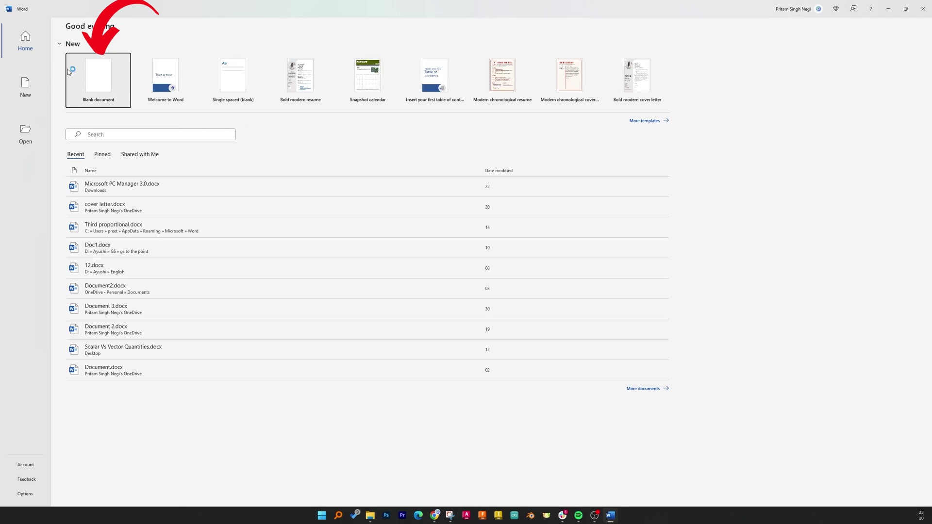
click(92, 84)
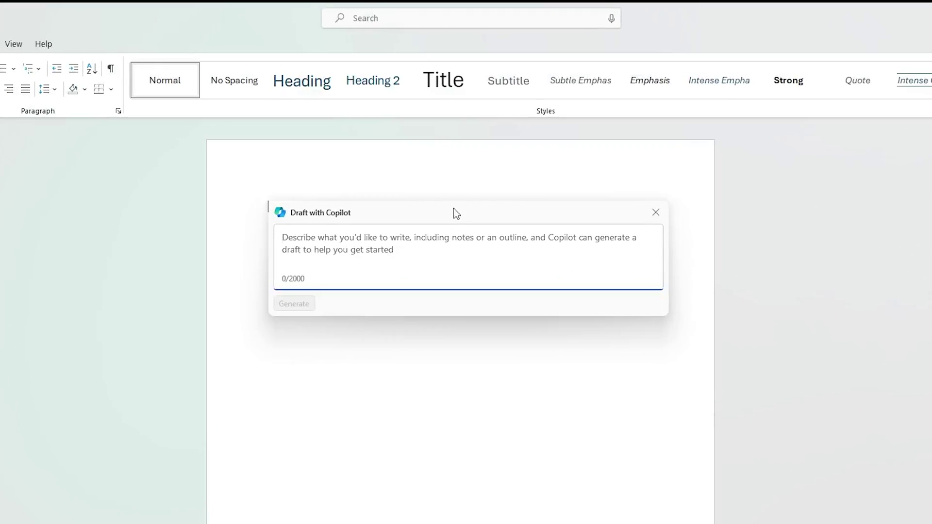
Step: Move the Draft with Copilot box down and left, and remove the Autopilot add-in
drag(444, 119, 500, 165)
drag(515, 291, 382, 309)
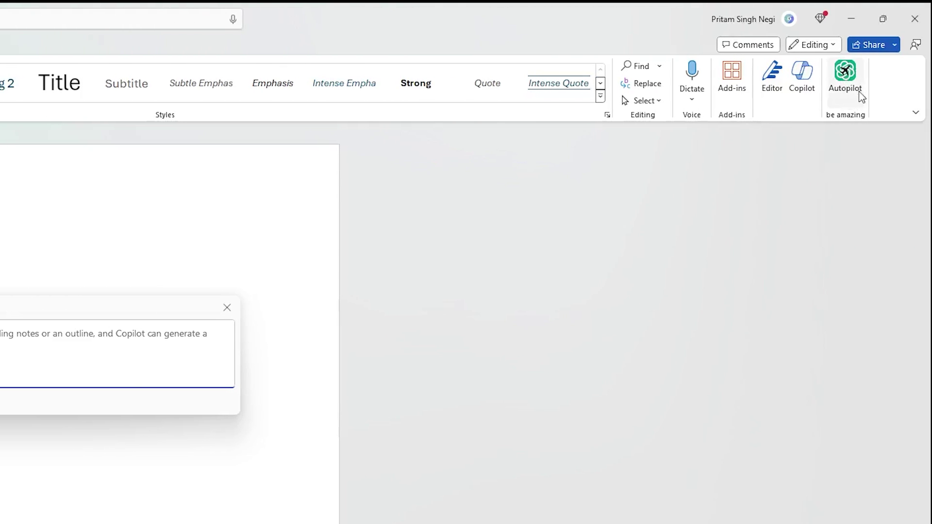
right_click(844, 73)
click(768, 181)
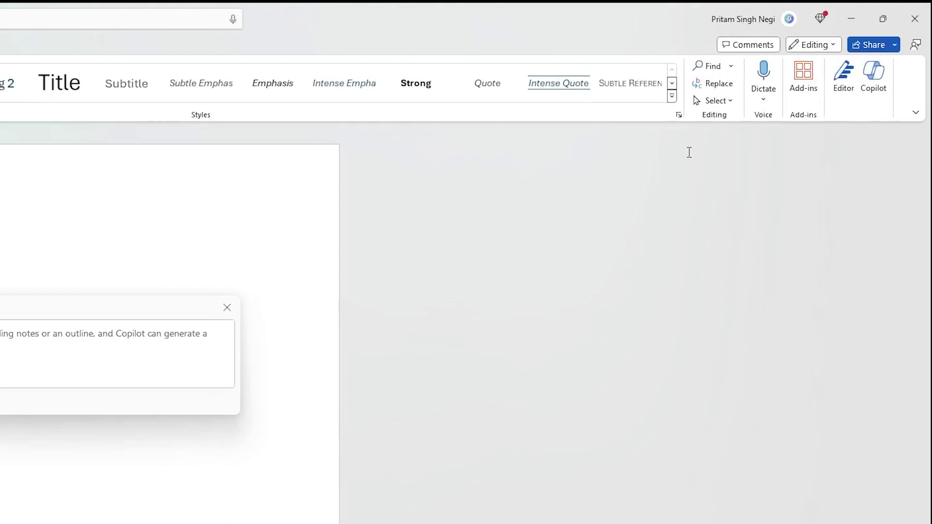
Step: Generate a Copilot draft from the prompt 'Draft an article on youtube'
click(22, 345)
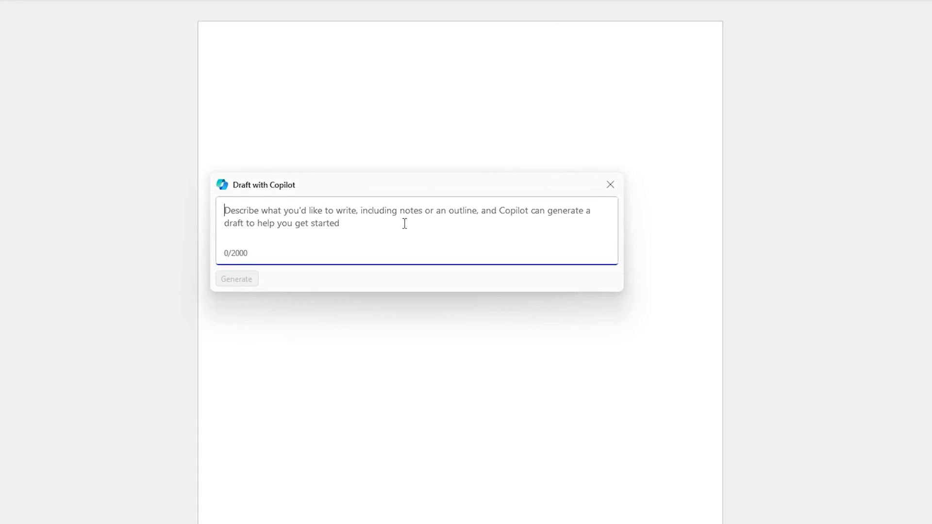
click(404, 223)
text(Draft an article on youtube)
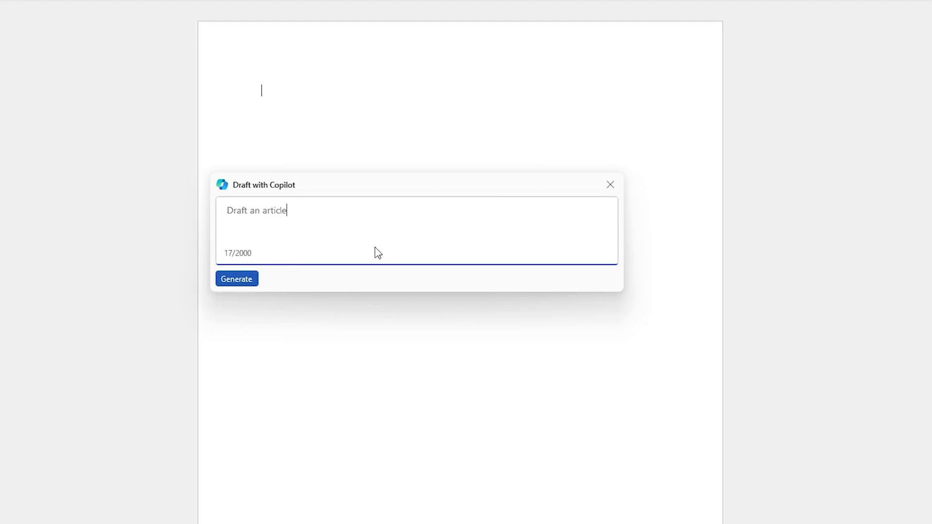
click(236, 279)
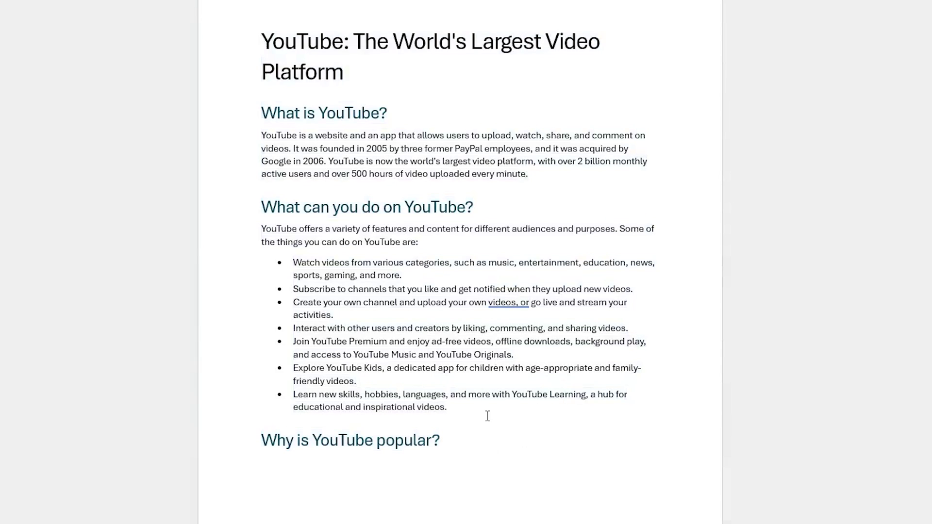
Step: Turn the selected 'What can you do on YouTube?' section into a table with Copilot's Visualize as a Table
drag(449, 407, 258, 207)
right_click(304, 215)
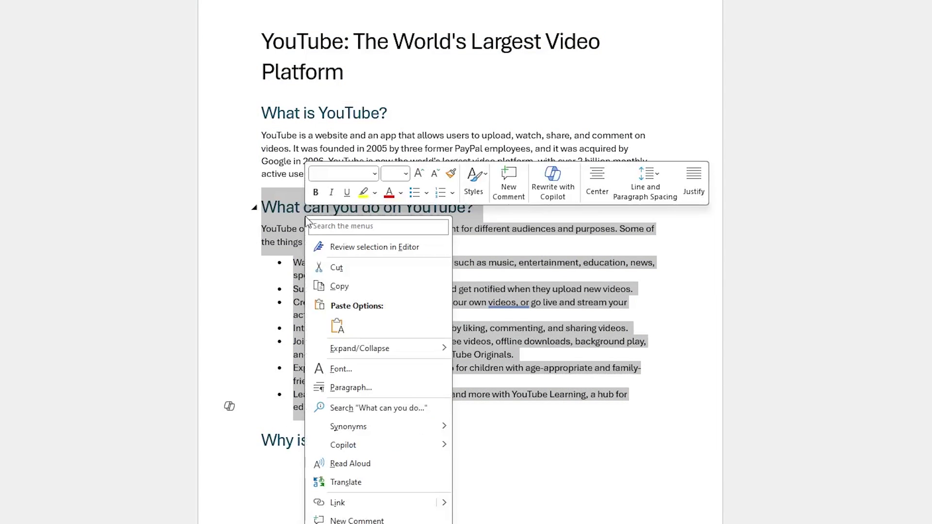
key(Escape)
click(229, 405)
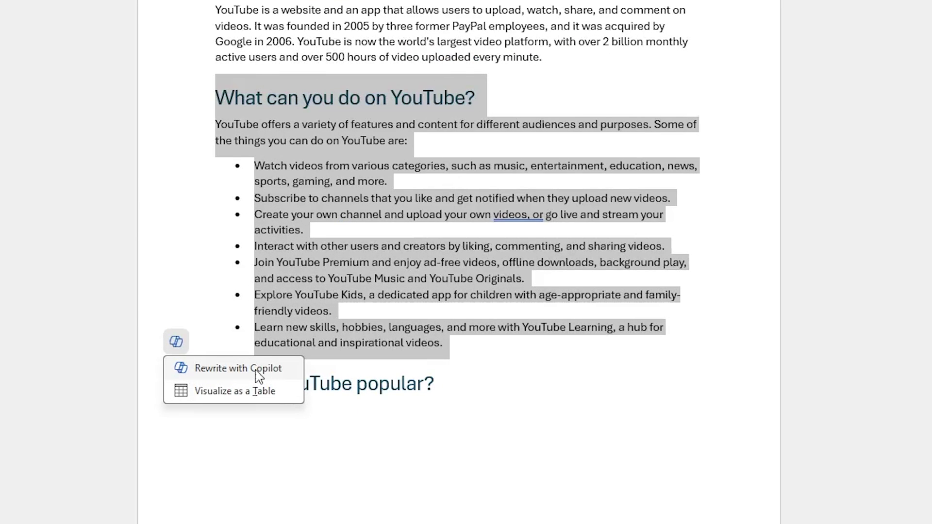
click(236, 391)
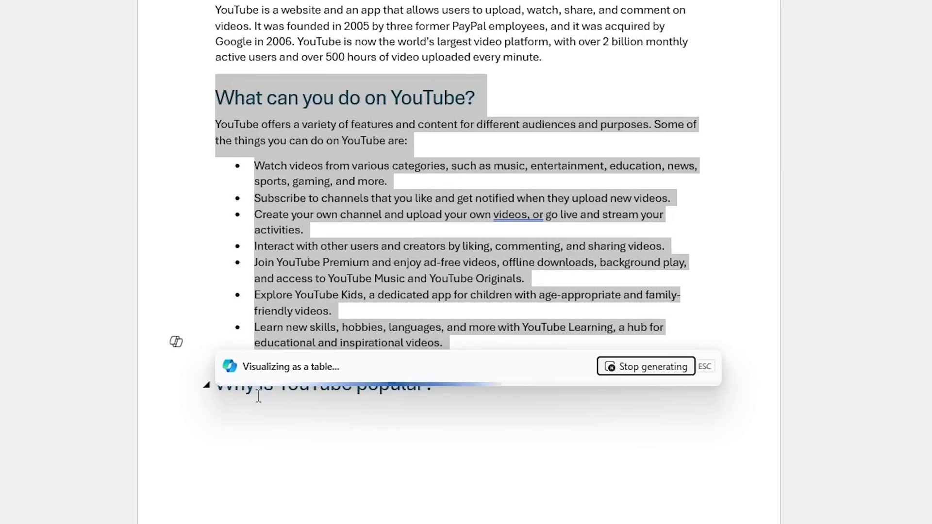